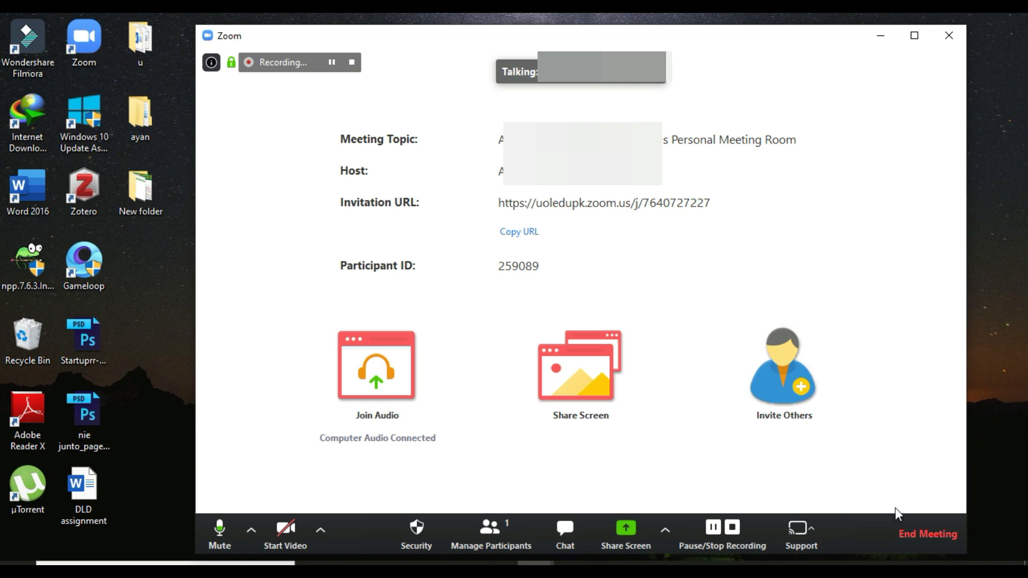
End the meeting for all participants and stop the conversion of its recording
{"action": "left_click", "coordinate": [908, 550]}
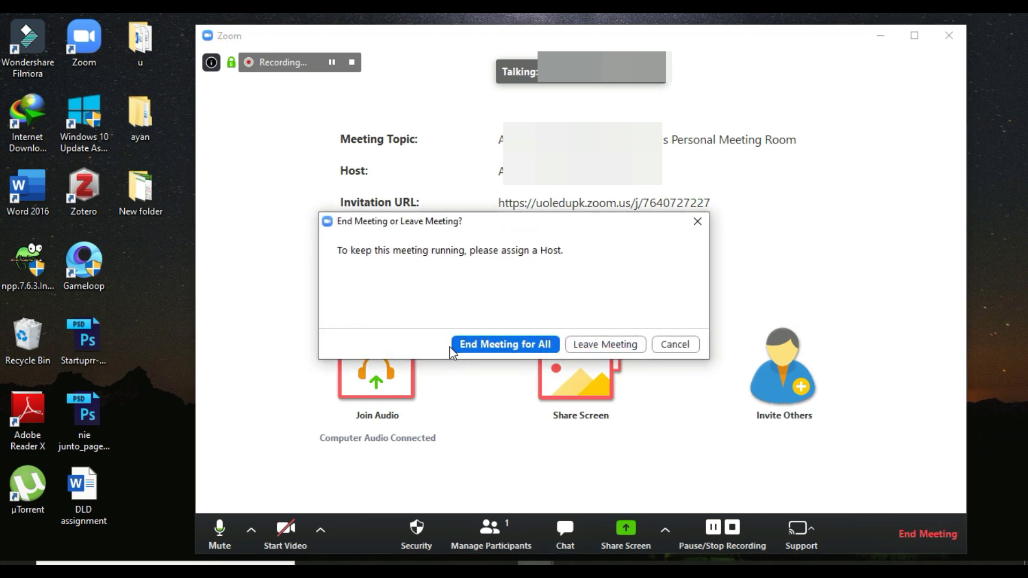
{"action": "left_click", "coordinate": [471, 347]}
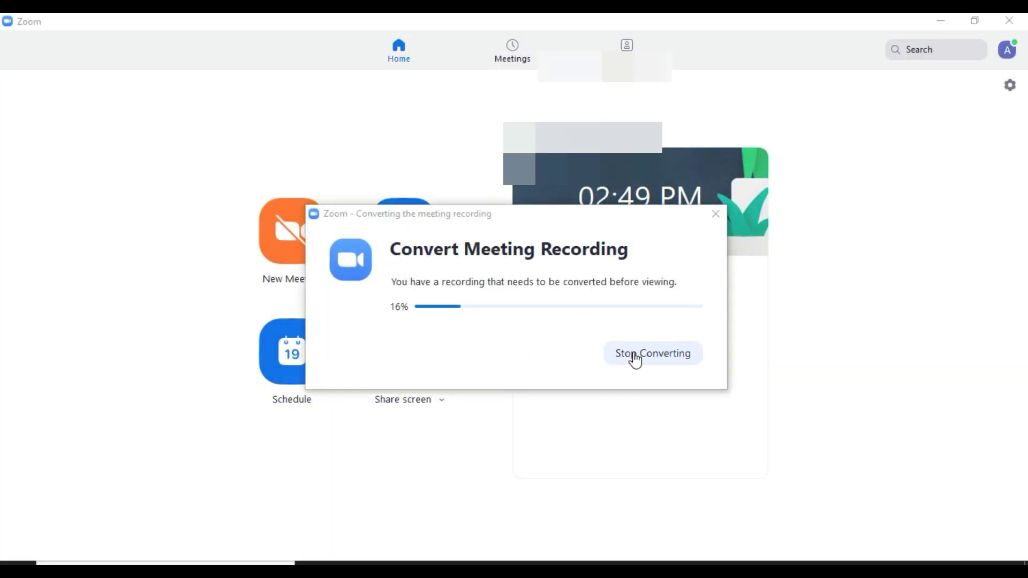
{"action": "left_click", "coordinate": [636, 357]}
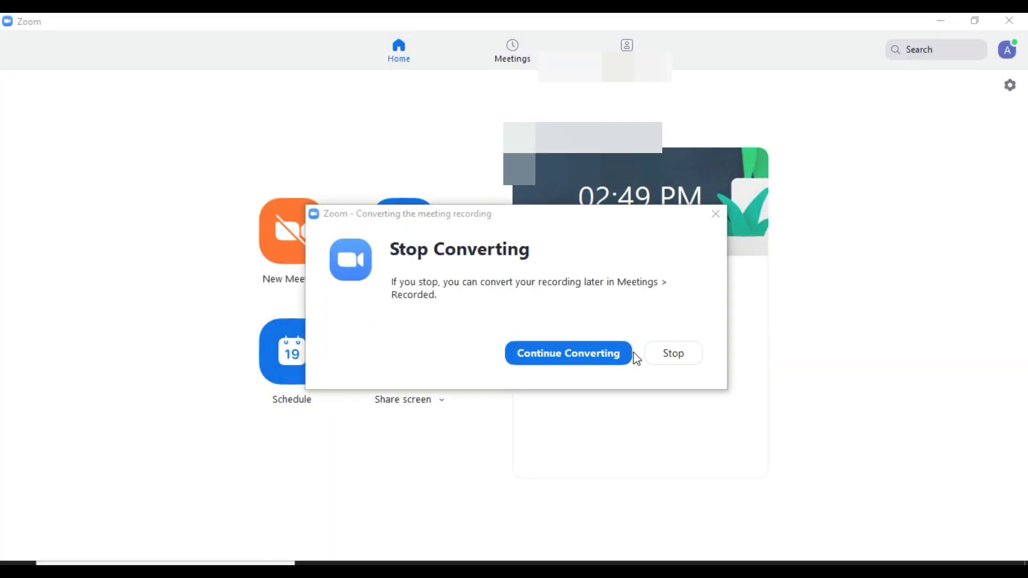
{"action": "left_click", "coordinate": [683, 357]}
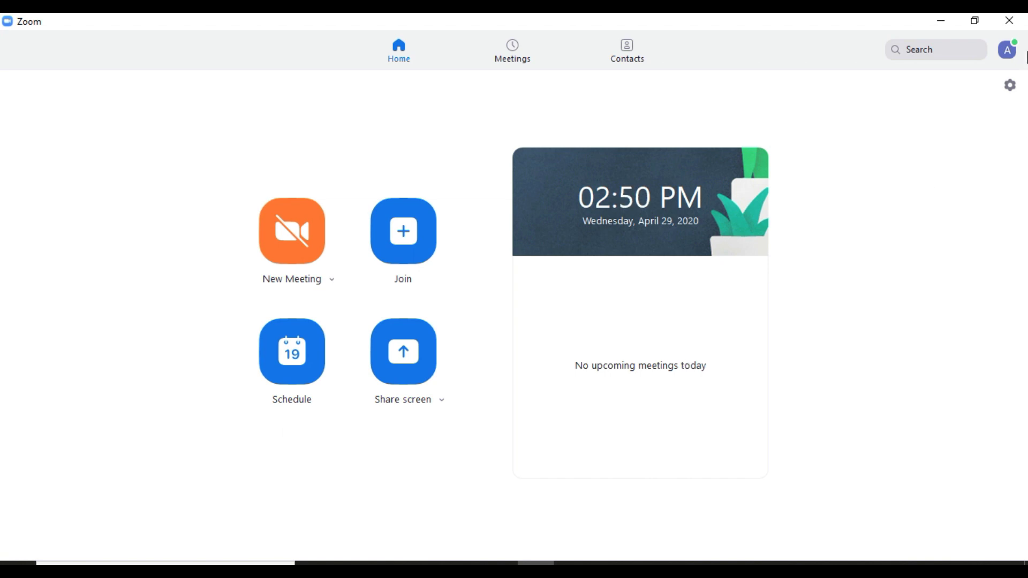
Open the local recording location from the Recording settings, close the settings, and enter the 2020-04-29 meeting's folder
{"action": "left_click", "coordinate": [1010, 92]}
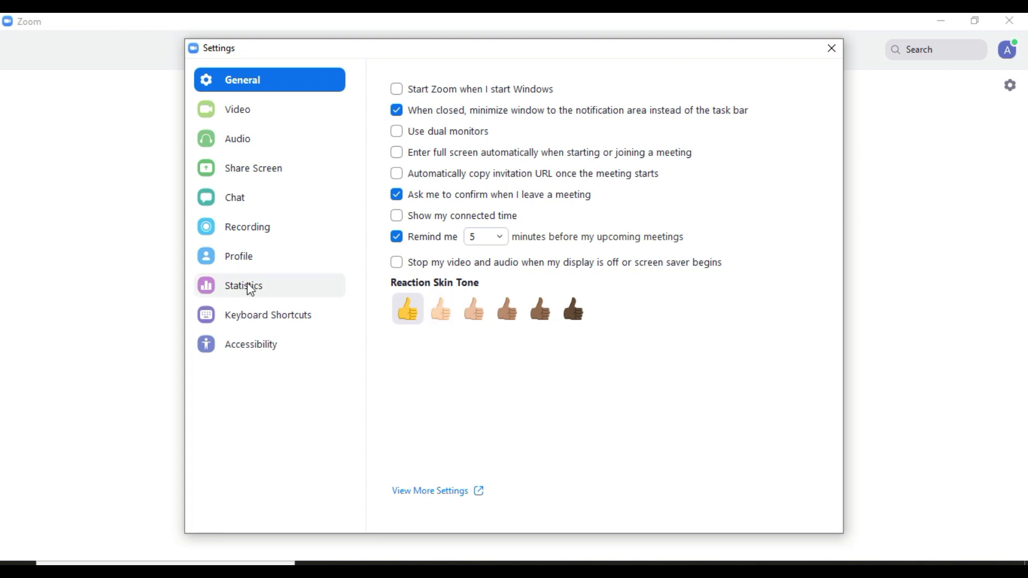
{"action": "left_click", "coordinate": [247, 226]}
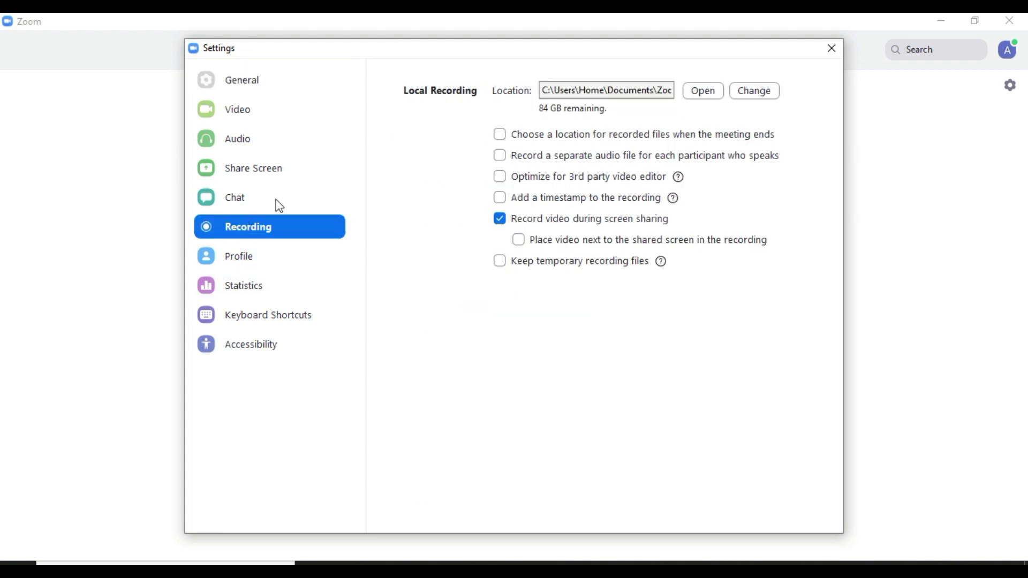
{"action": "left_click", "coordinate": [702, 91]}
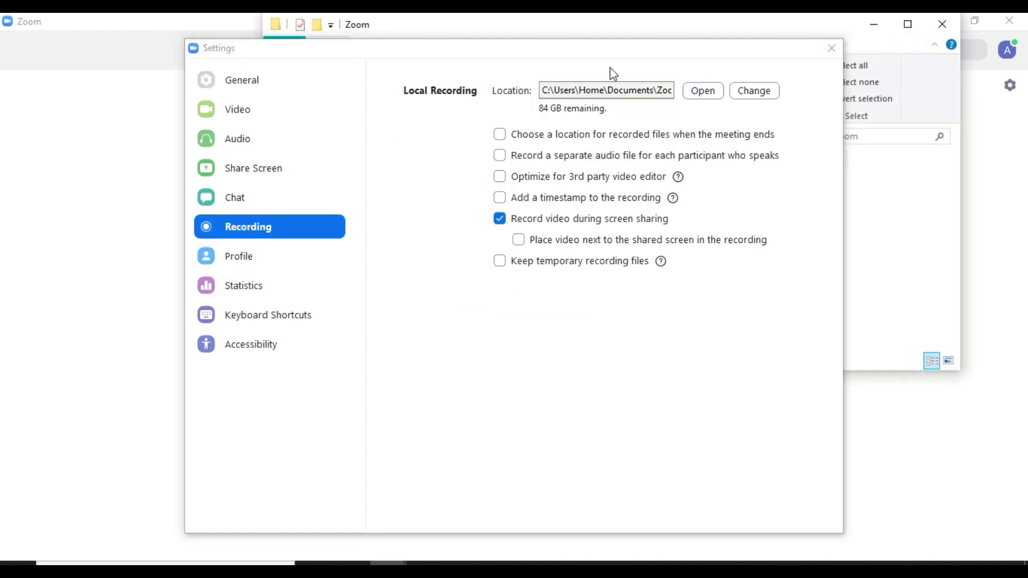
{"action": "left_click", "coordinate": [831, 54]}
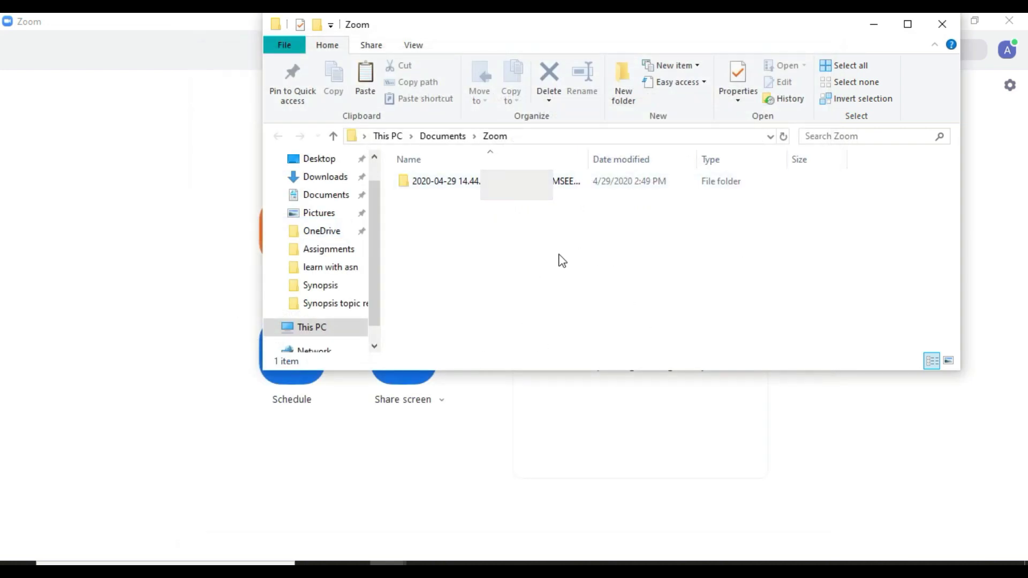
{"action": "double_click", "coordinate": [470, 184]}
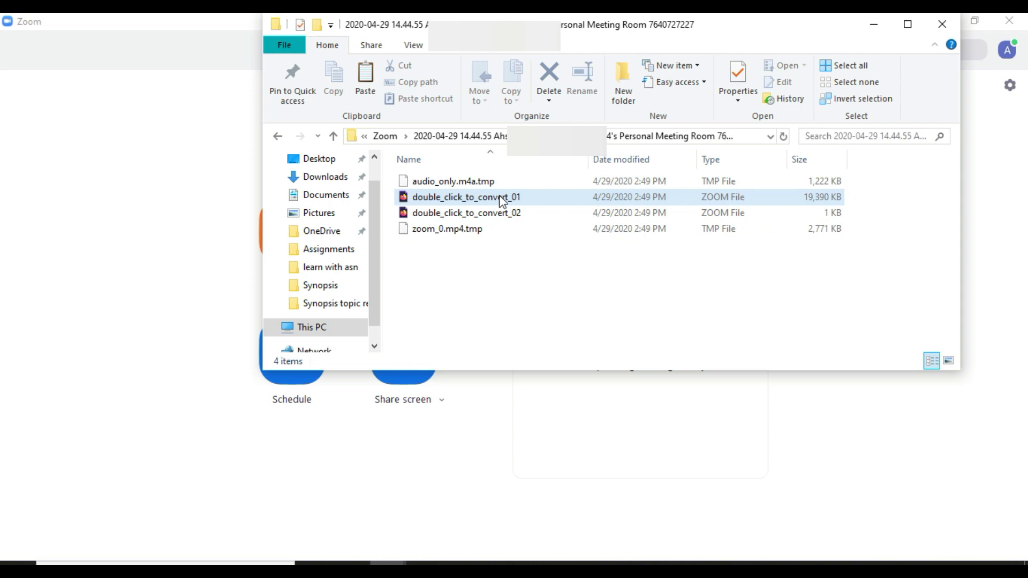
Try to convert double_click_to_convert_01 by opening it with its default program, and dismiss the resulting browser page
{"action": "double_click", "coordinate": [451, 198]}
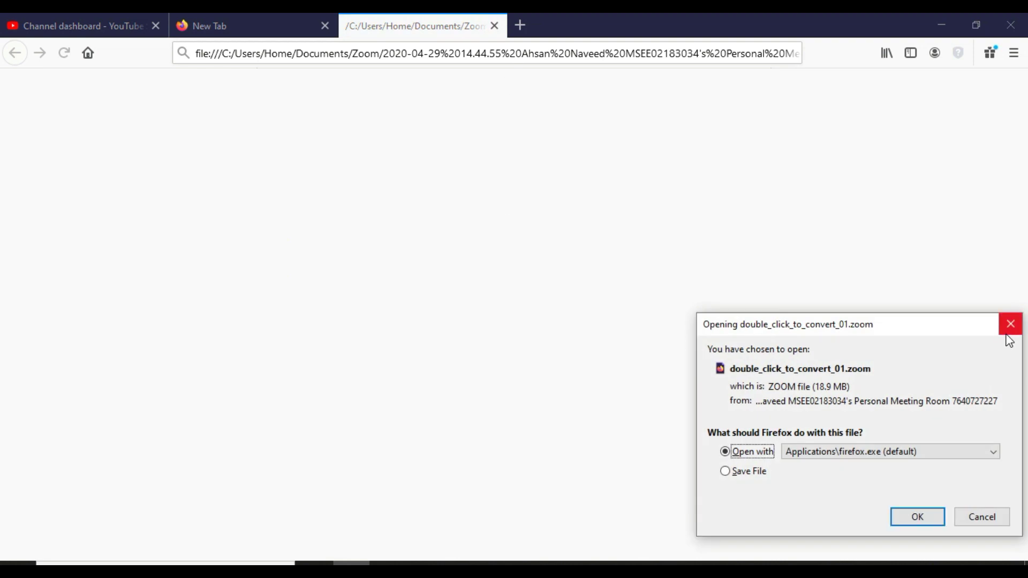
{"action": "left_click", "coordinate": [1009, 331]}
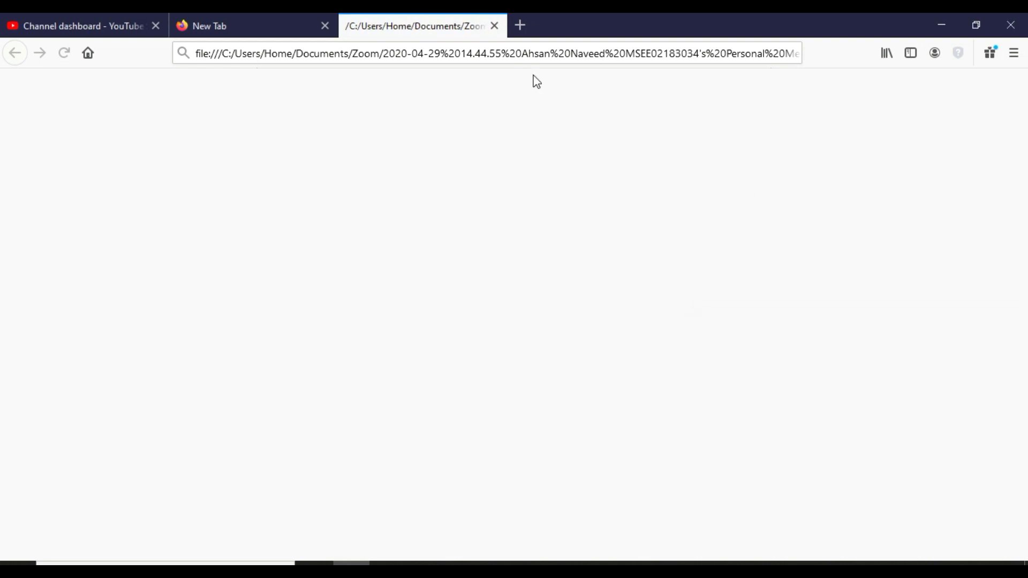
{"action": "left_click", "coordinate": [494, 26]}
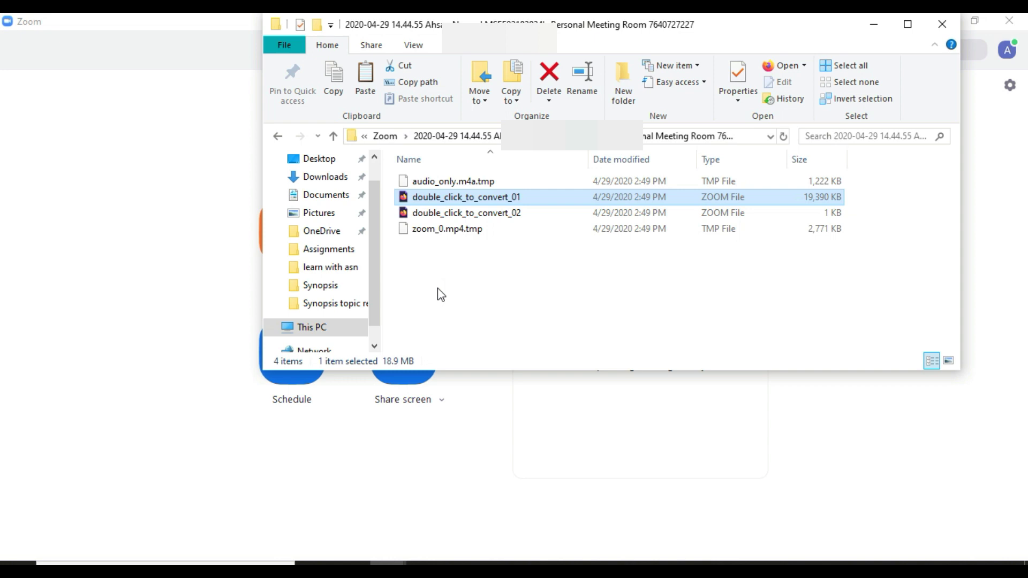
Choose to open double_click_to_convert_01 with a different app and start looking for another app on this PC
{"action": "right_click", "coordinate": [478, 197]}
{"action": "mouse_move", "coordinate": [632, 286]}
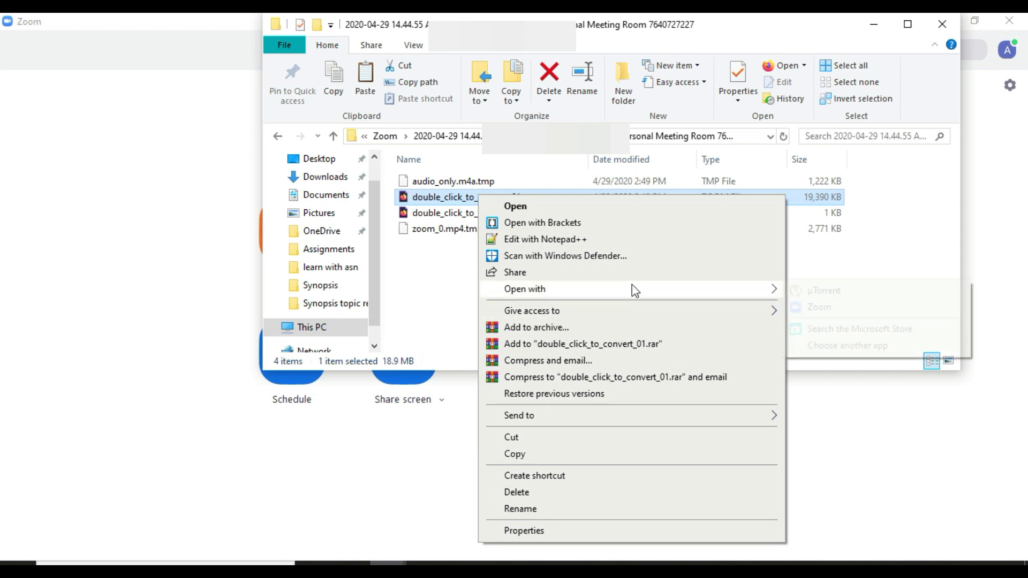
{"action": "left_click", "coordinate": [816, 346]}
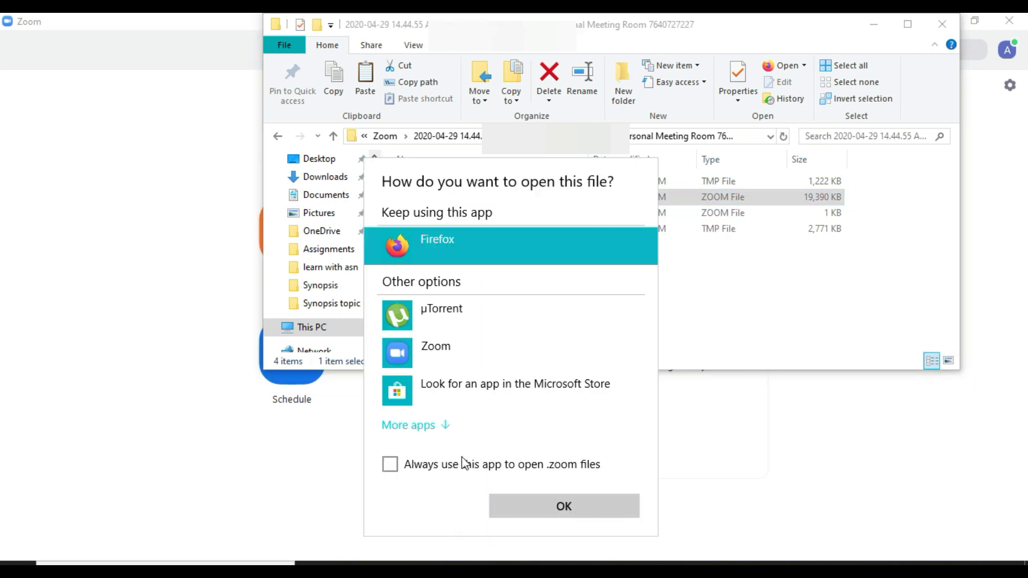
{"action": "left_click", "coordinate": [398, 425]}
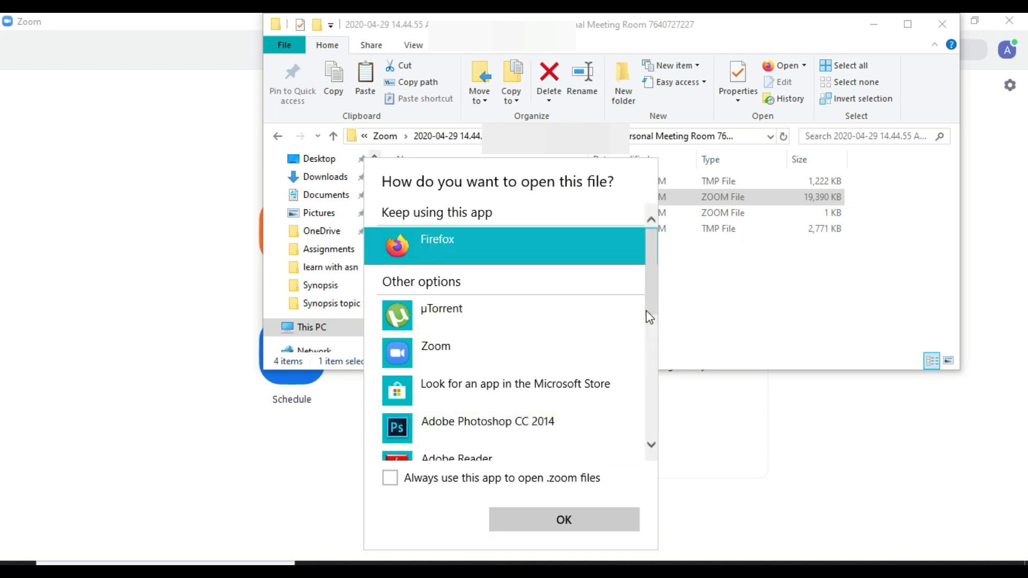
{"action": "left_click_drag", "start_coordinate": [654, 296], "coordinate": [651, 436]}
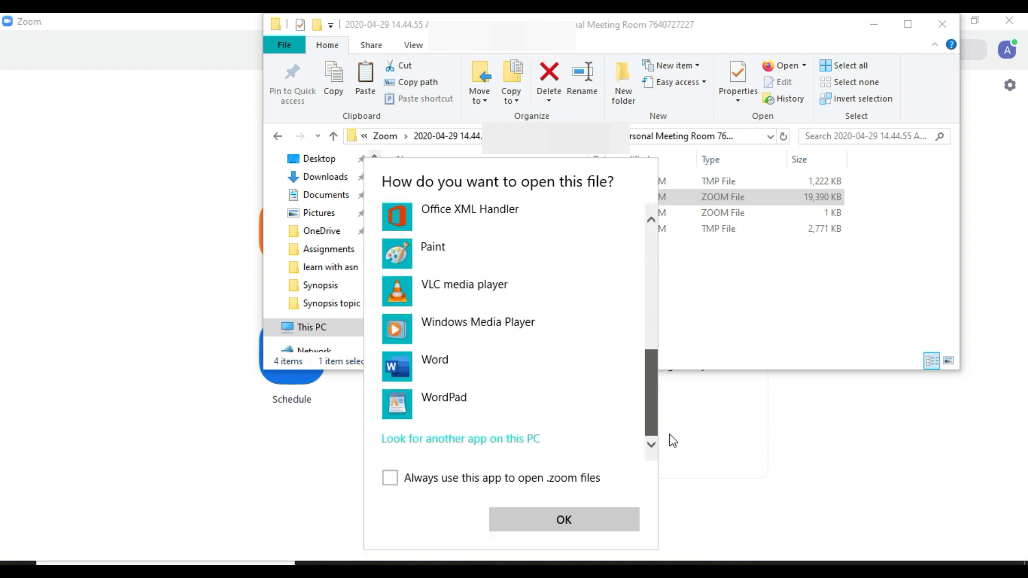
{"action": "left_click", "coordinate": [447, 443]}
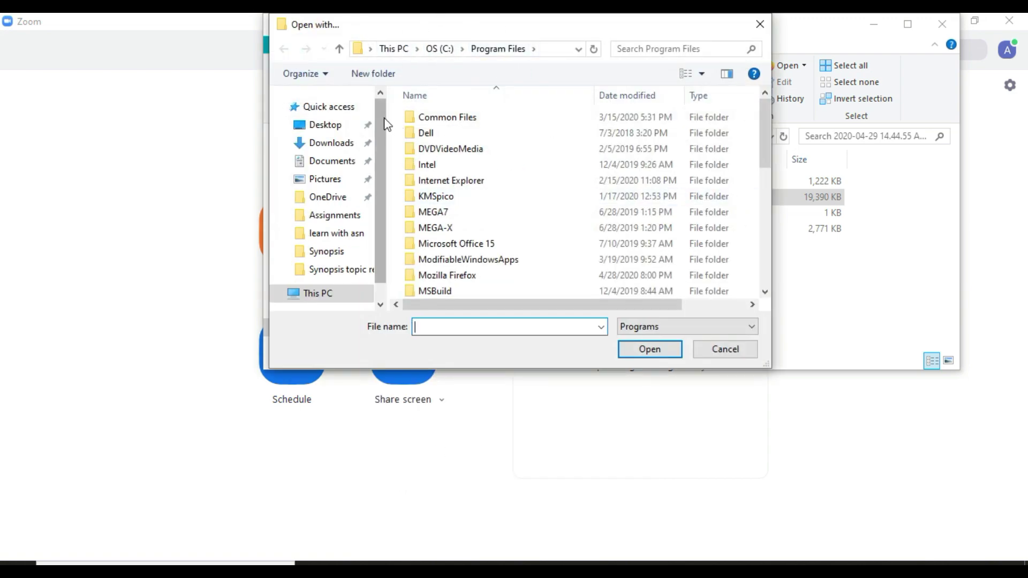
Browse to the folder C:\Users\Home\AppData\Roaming\Zoom\bin for the program that opens the file
{"action": "left_click", "coordinate": [437, 50]}
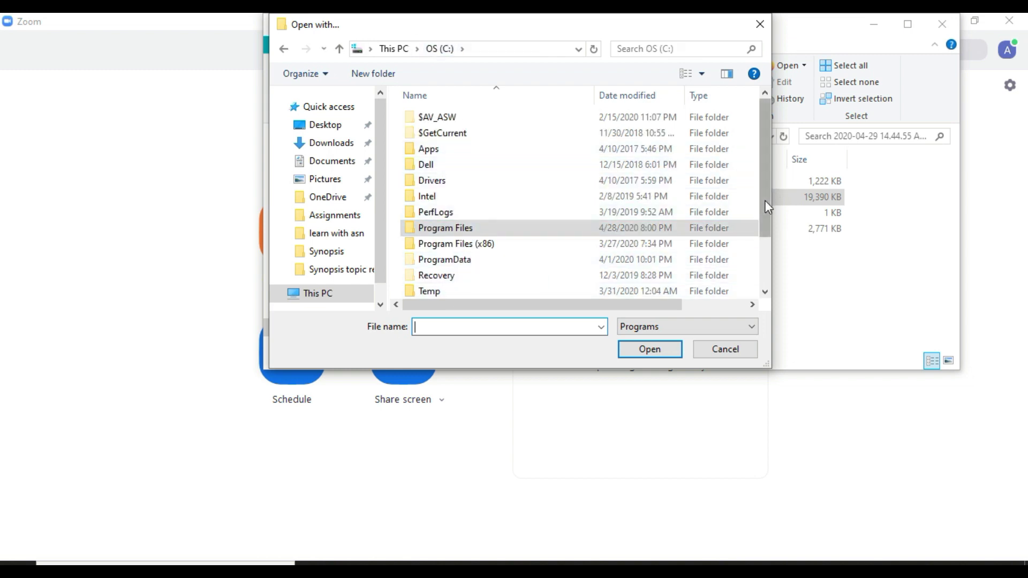
{"action": "left_click_drag", "start_coordinate": [764, 201], "coordinate": [766, 256]}
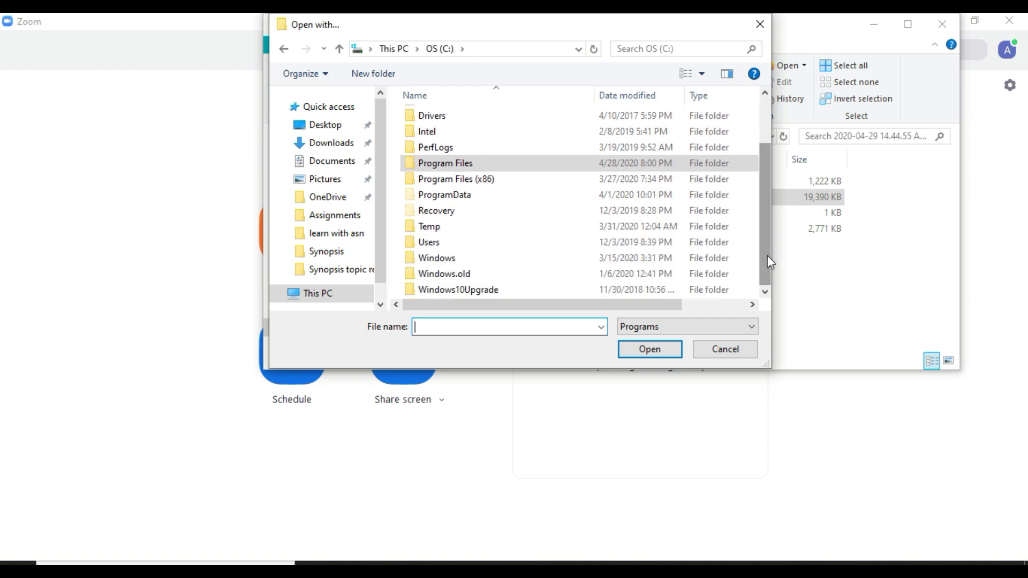
{"action": "double_click", "coordinate": [411, 247]}
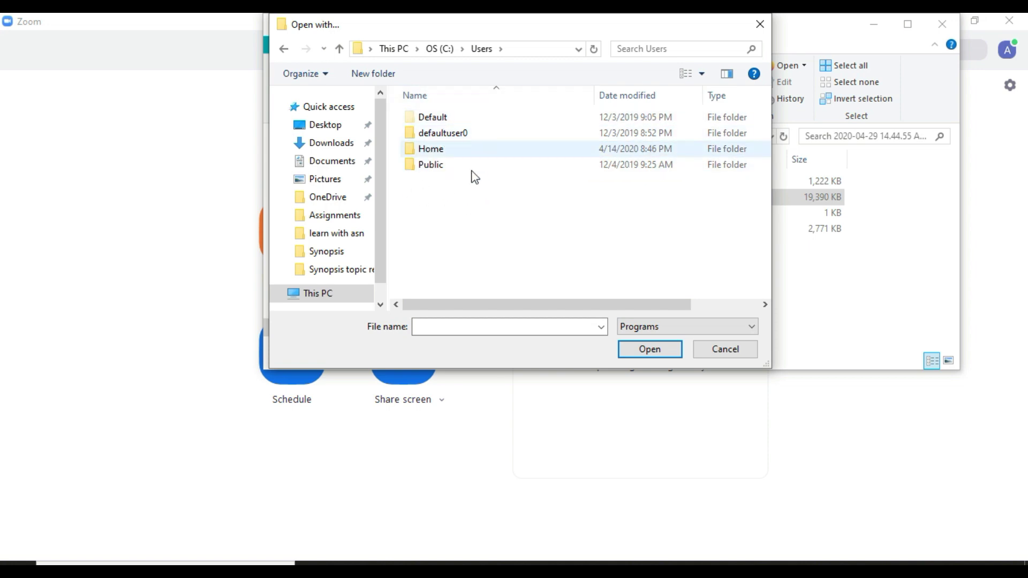
{"action": "double_click", "coordinate": [428, 151]}
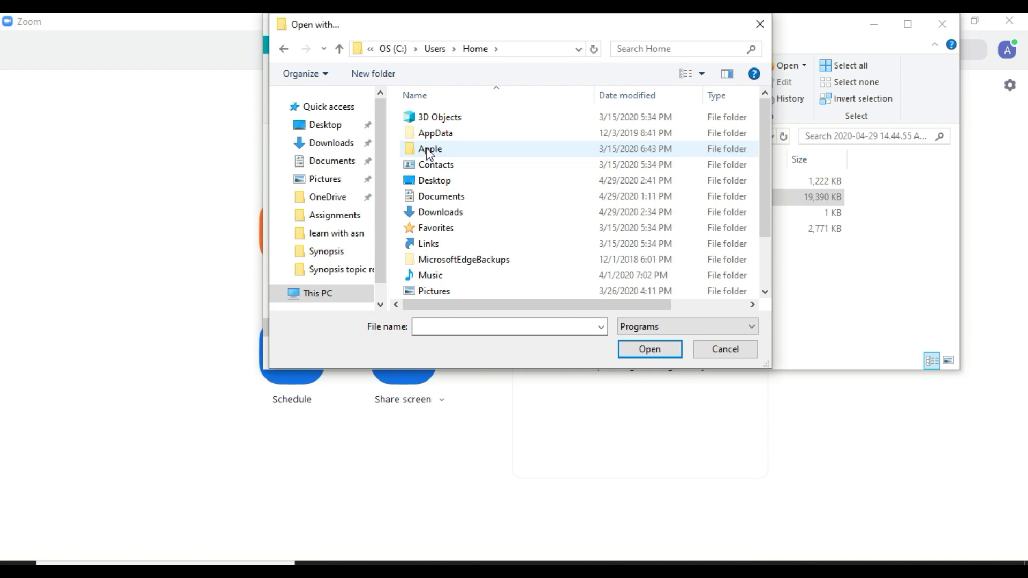
{"action": "left_click", "coordinate": [444, 138]}
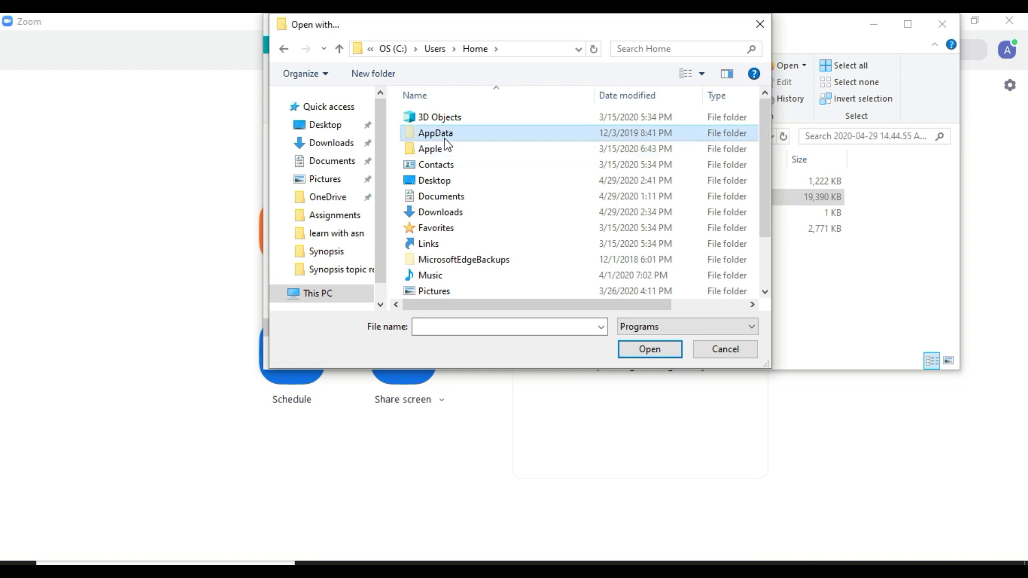
{"action": "double_click", "coordinate": [445, 138]}
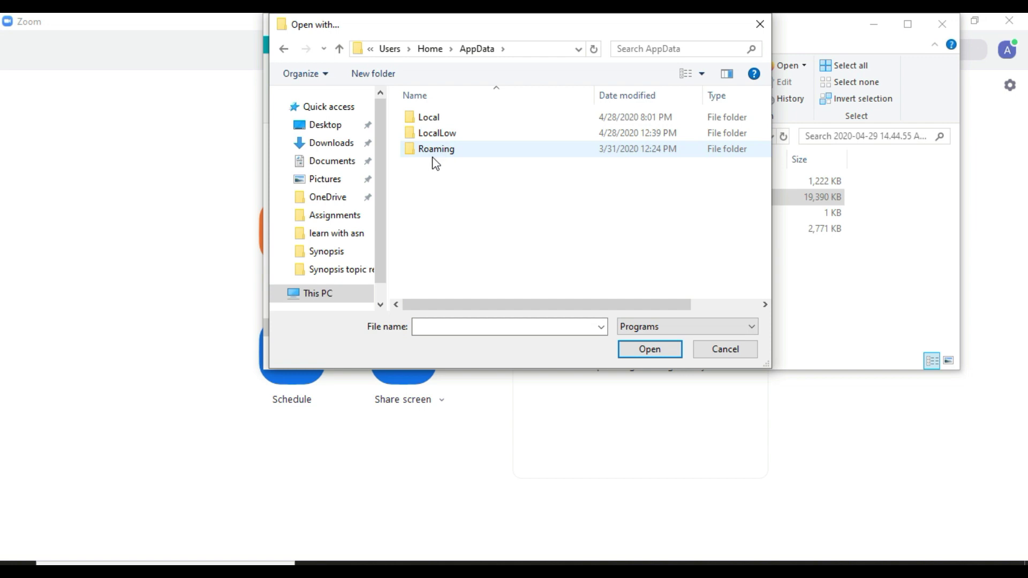
{"action": "double_click", "coordinate": [433, 150]}
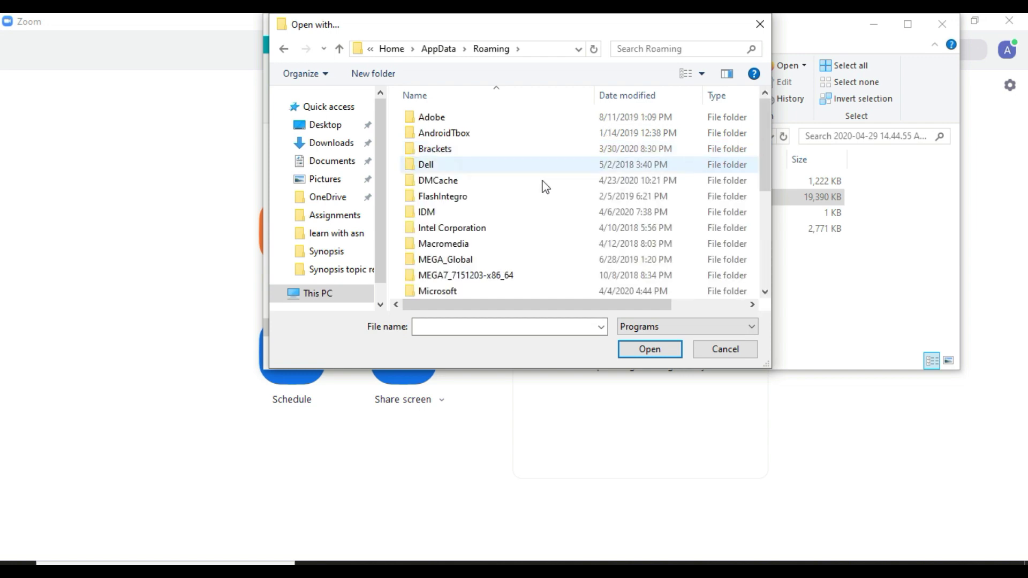
{"action": "key", "text": "z"}
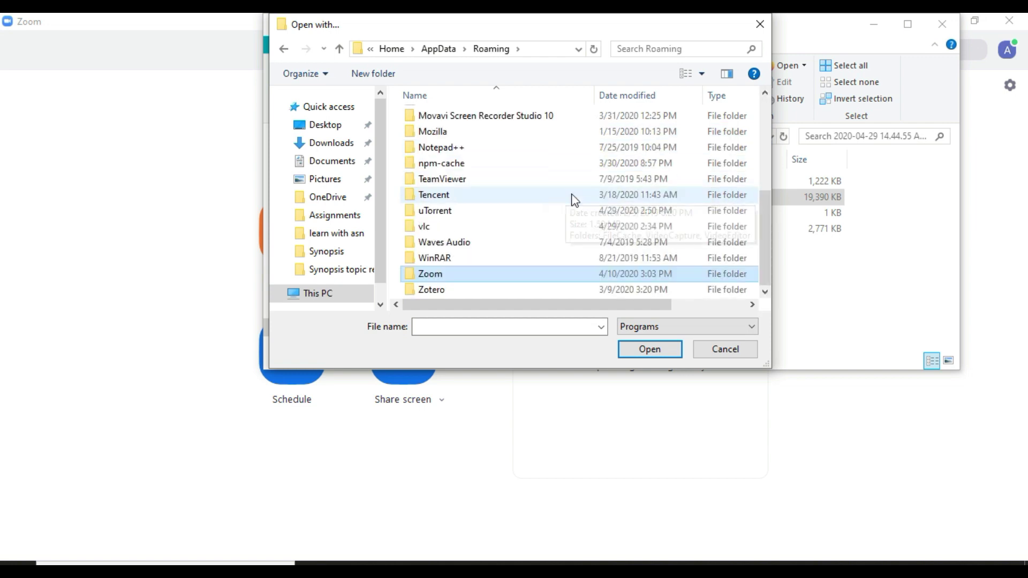
{"action": "double_click", "coordinate": [443, 276]}
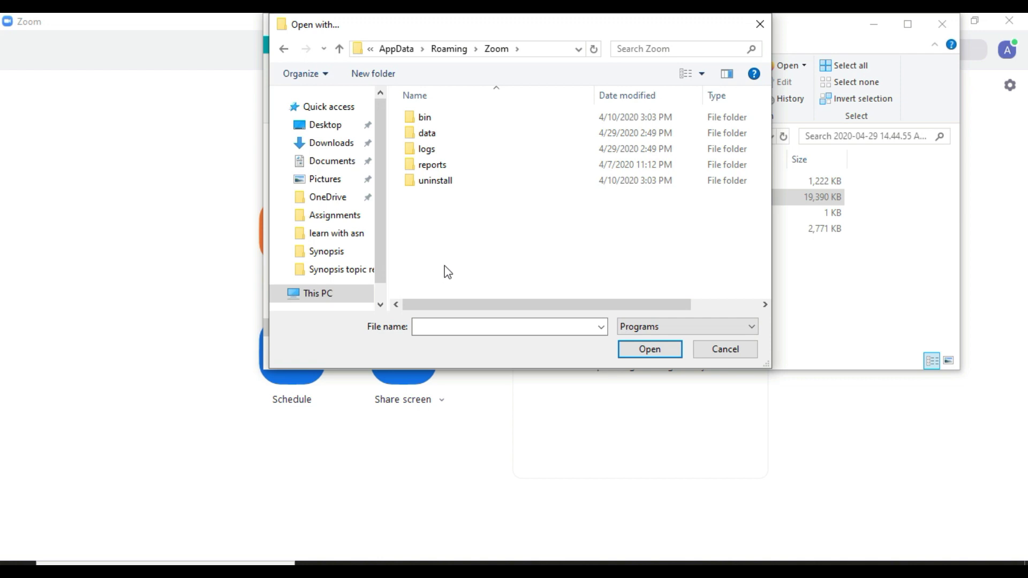
{"action": "double_click", "coordinate": [421, 120]}
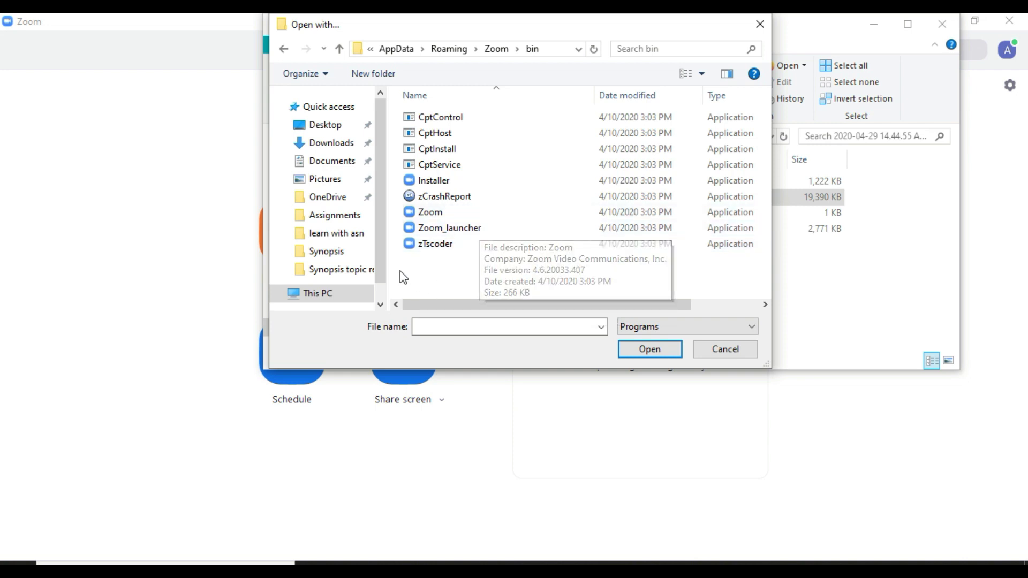
Convert the recording by opening it with zTscoder, and close the recording's folder window
{"action": "left_click", "coordinate": [435, 244]}
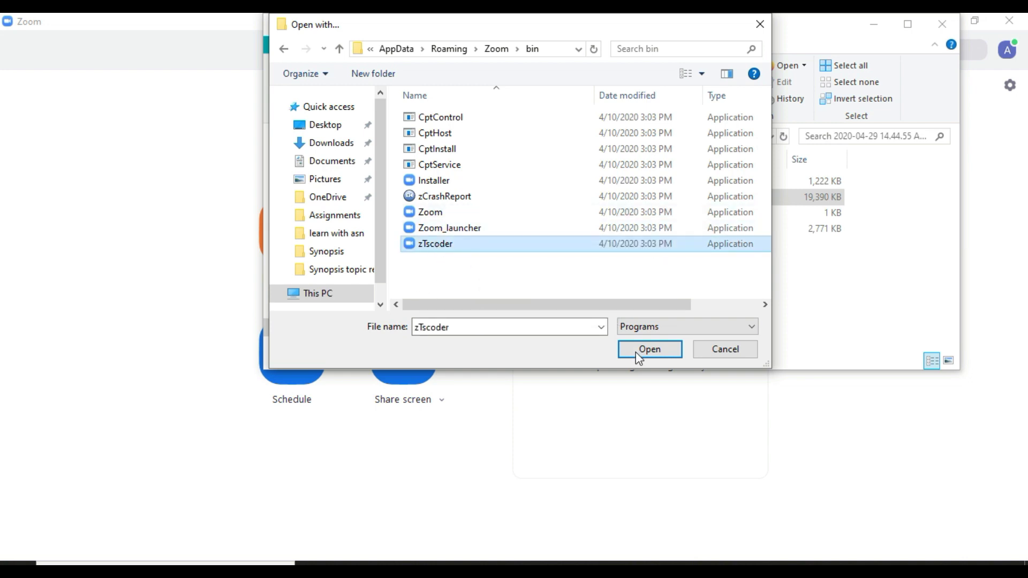
{"action": "left_click", "coordinate": [647, 353]}
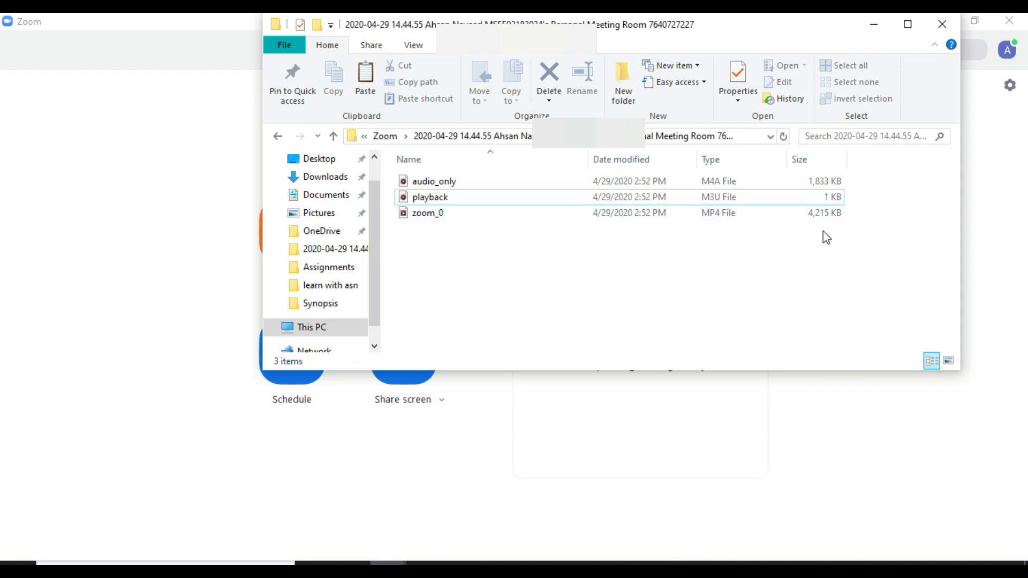
{"action": "left_click", "coordinate": [942, 21]}
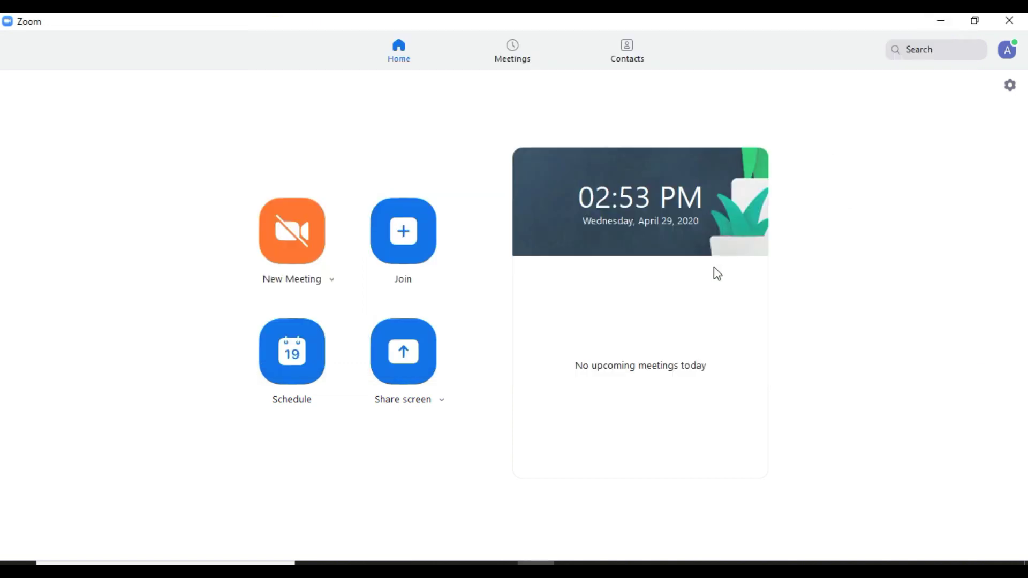